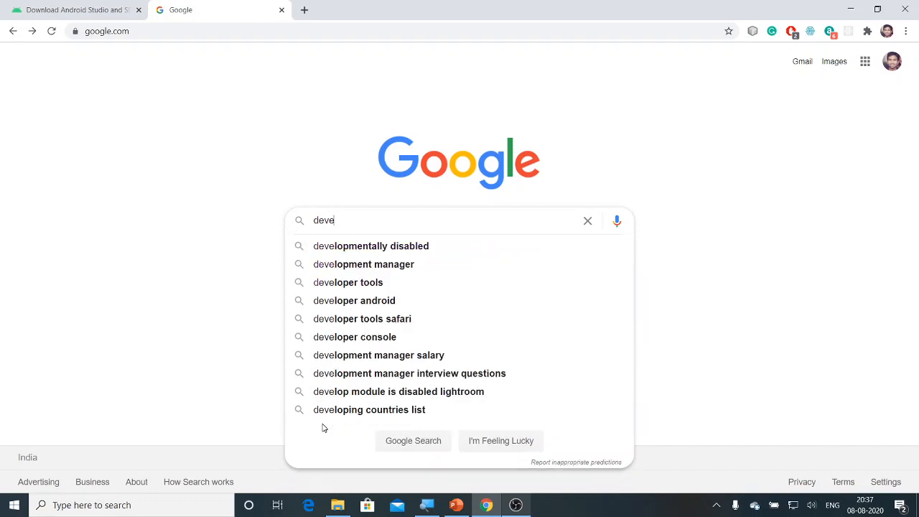
- Enter 'Develop' in Chrome's address bar and load the developer.android.com autocompletion
key(BackSpace)
key(BackSpace)
key(BackSpace)
key(BackSpace)
key(BackSpace)
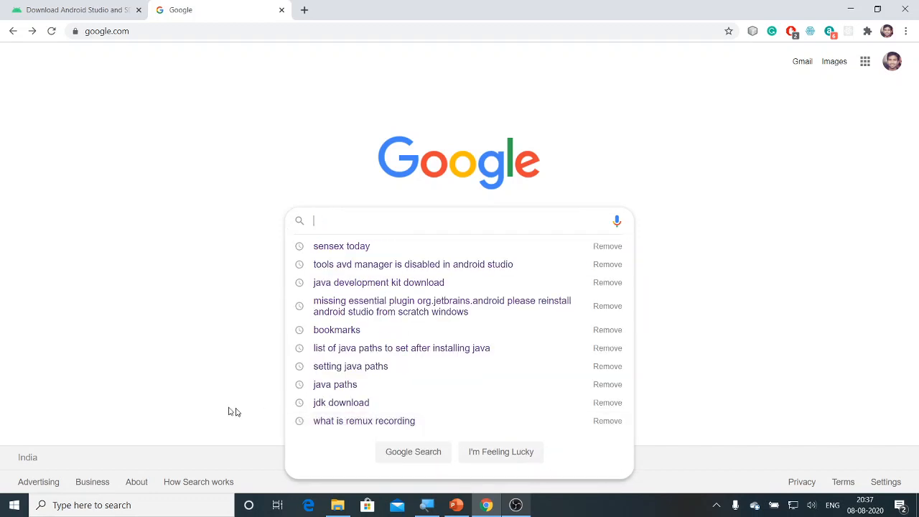
click(289, 30)
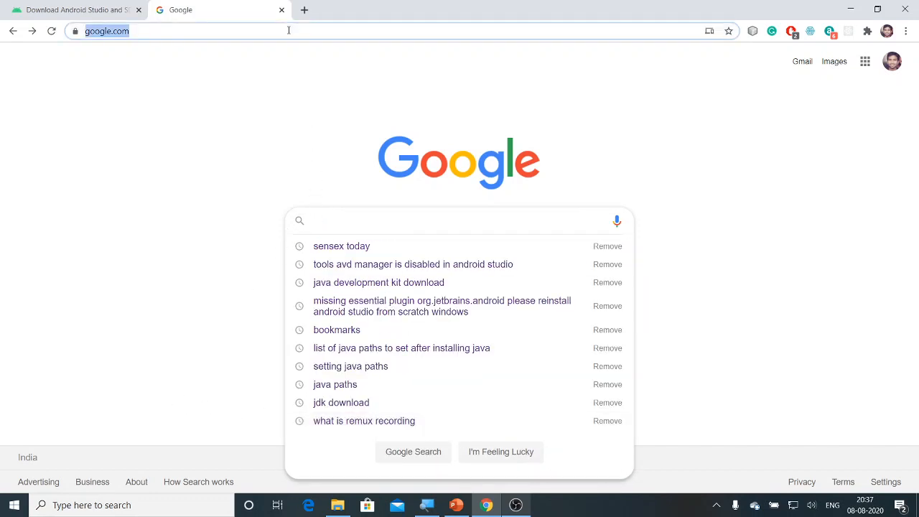
text(Devel4)
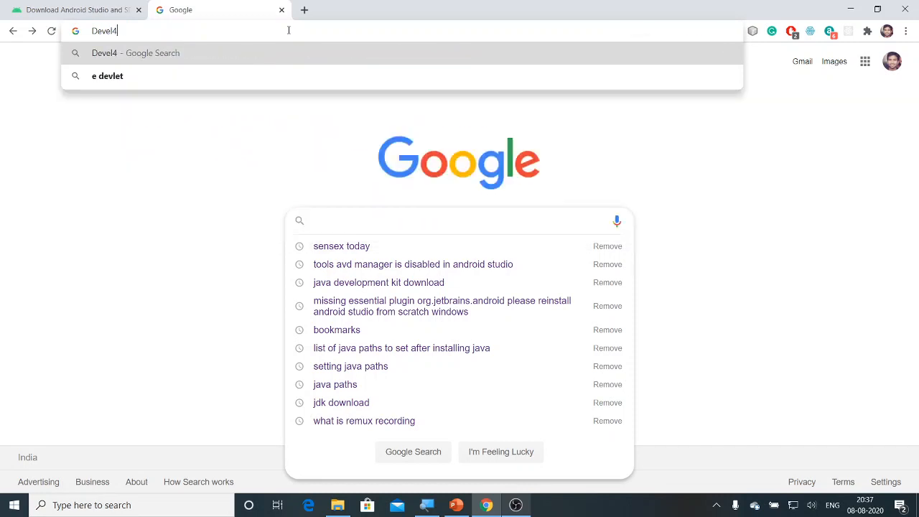
key(BackSpace)
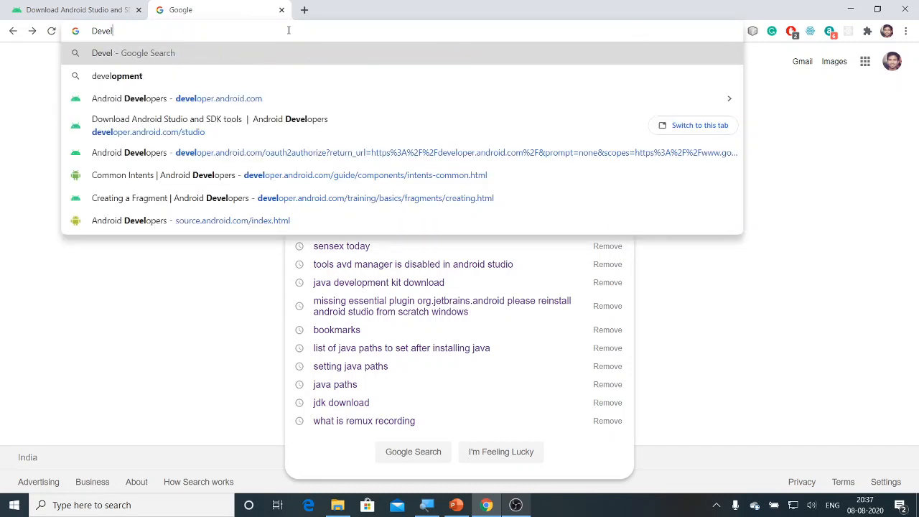
text(op)
key(Return)
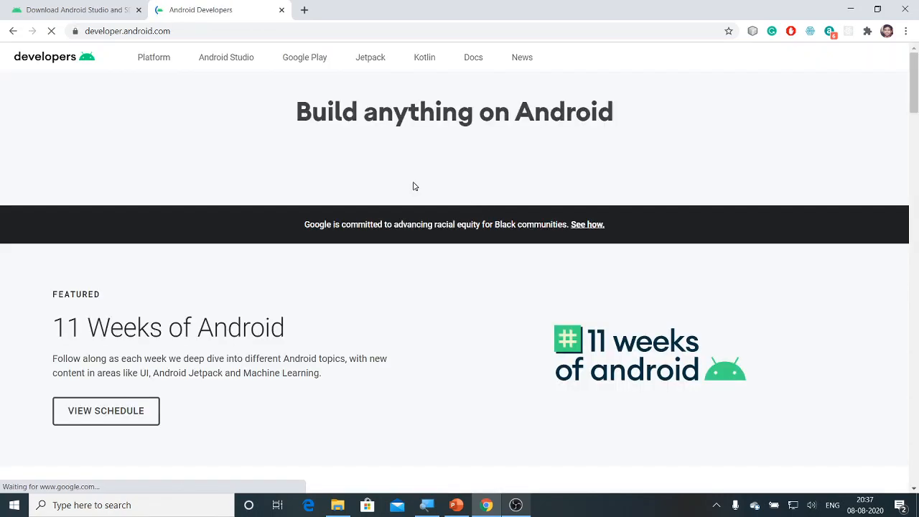
- Open the Android Studio page on the developer site and scroll down to its download section
click(234, 62)
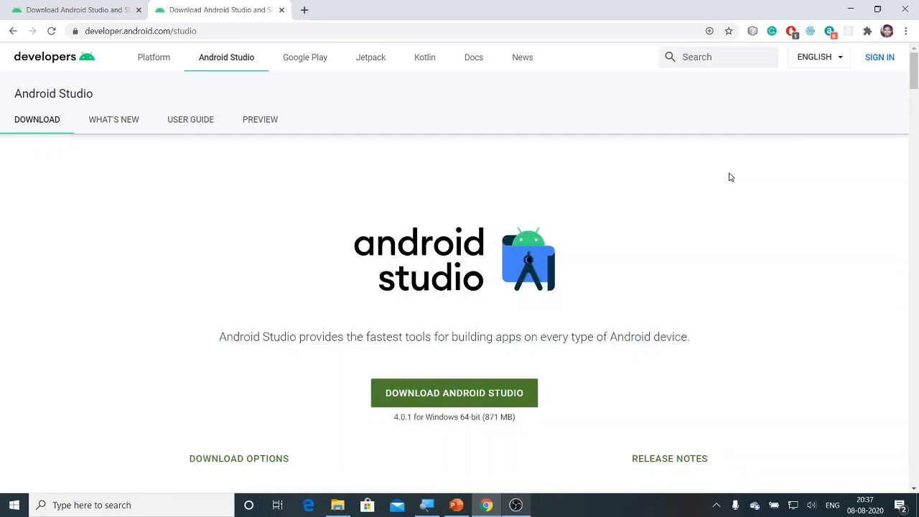
scroll(706, 336, down, 2)
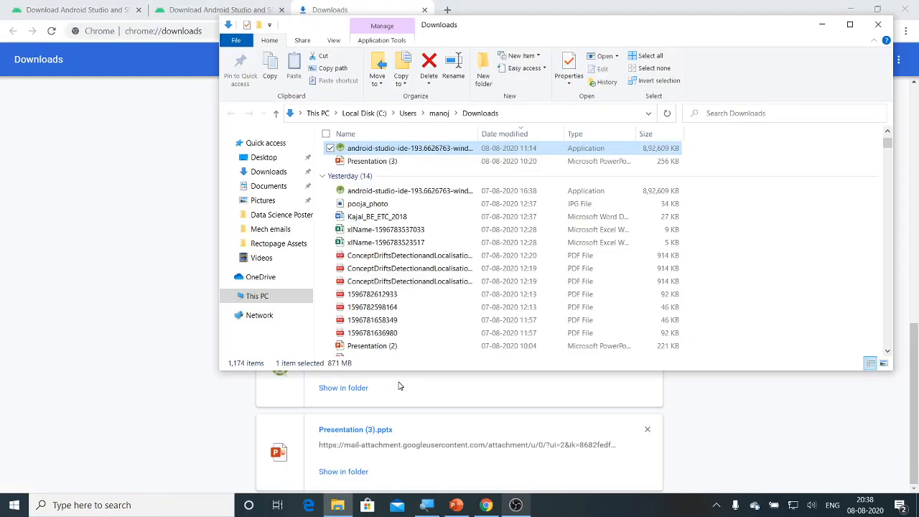
- Run the android-studio-ide-193.6626763 installer from the Downloads folder
double_click(485, 149)
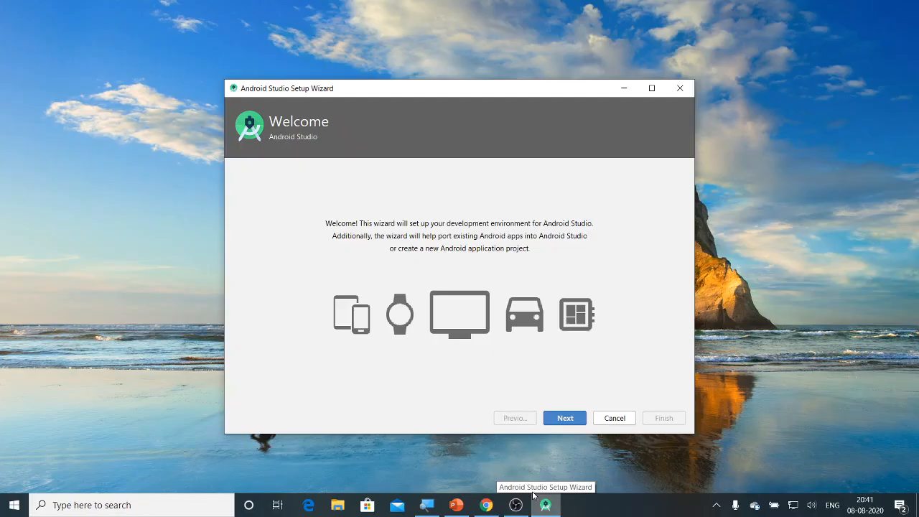
- Advance past the Welcome page and continue with the Standard install type
click(511, 511)
click(511, 509)
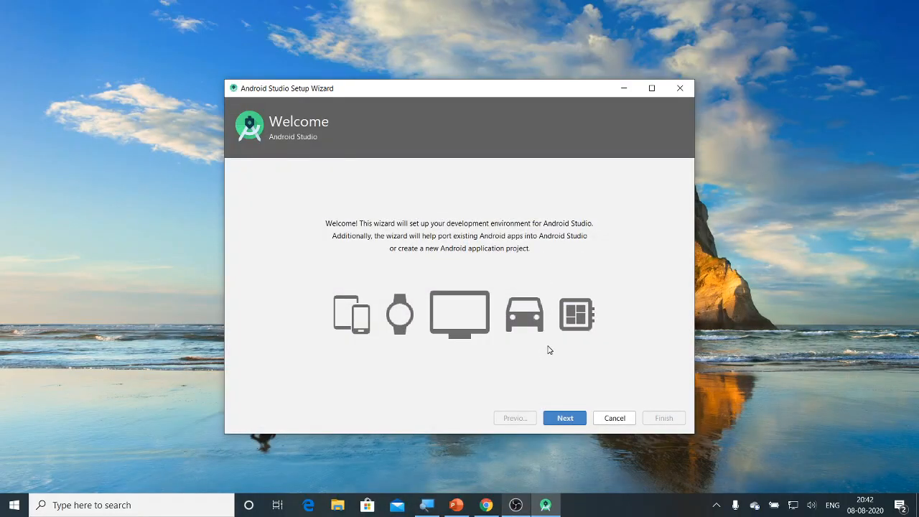
click(564, 421)
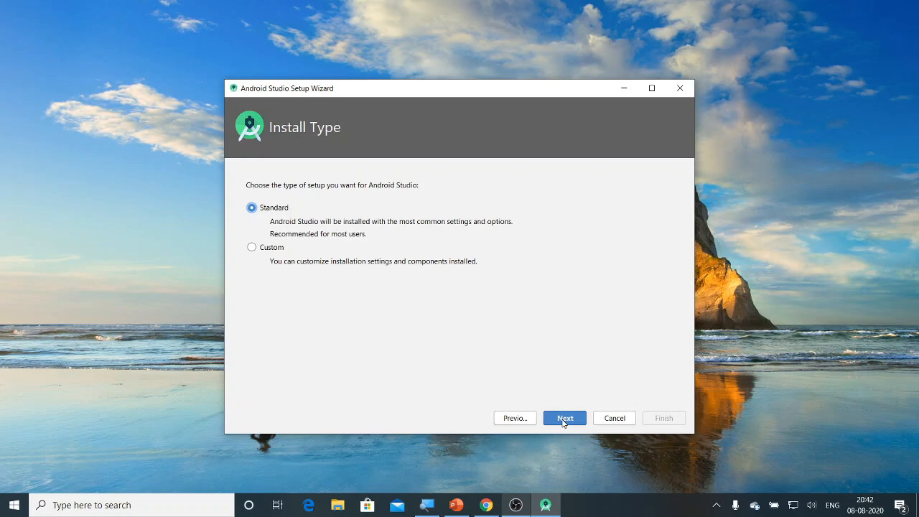
click(563, 420)
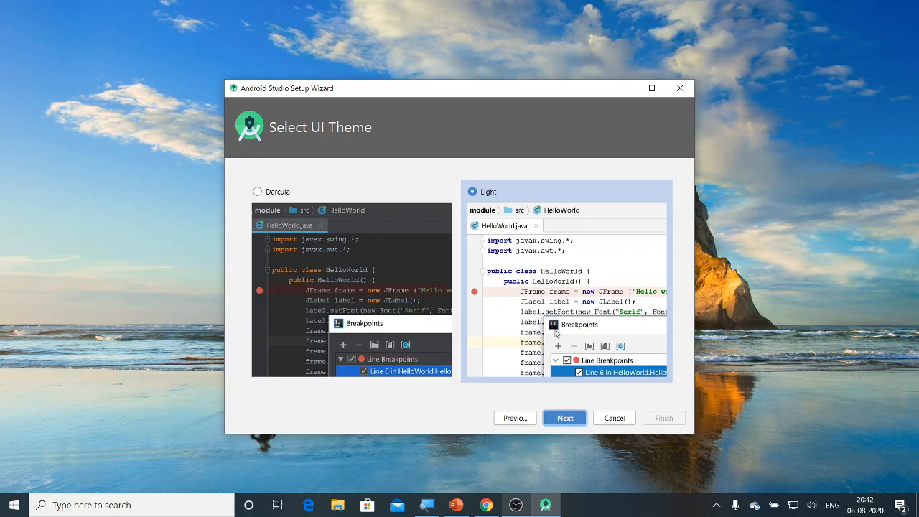
click(558, 418)
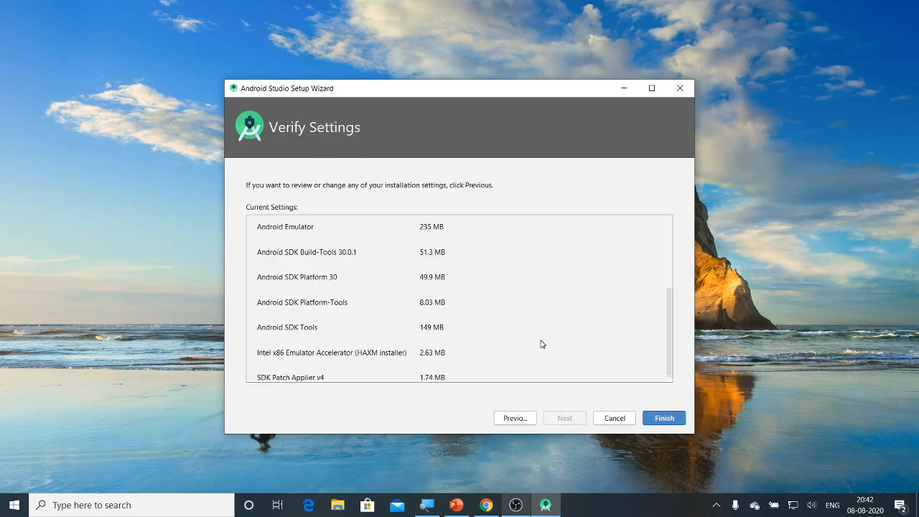
scroll(542, 344, down, 1)
scroll(542, 341, up, 5)
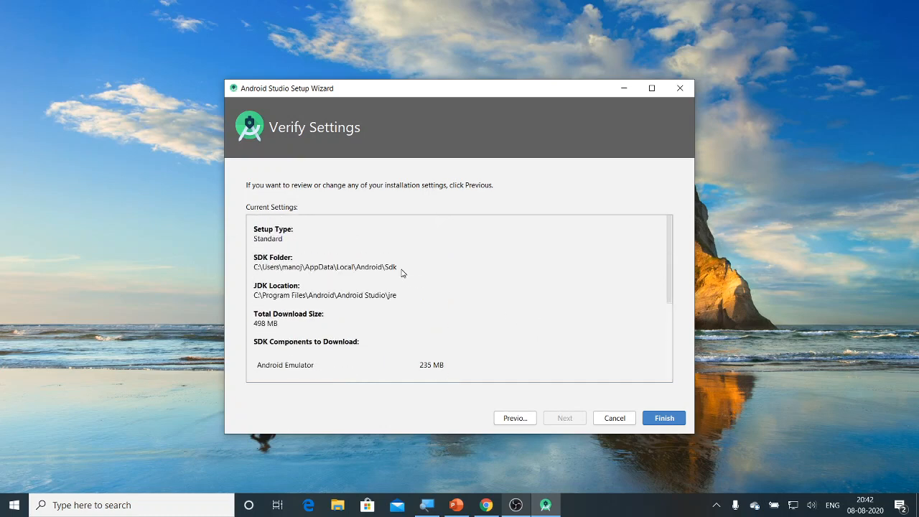
drag(395, 267, 253, 271)
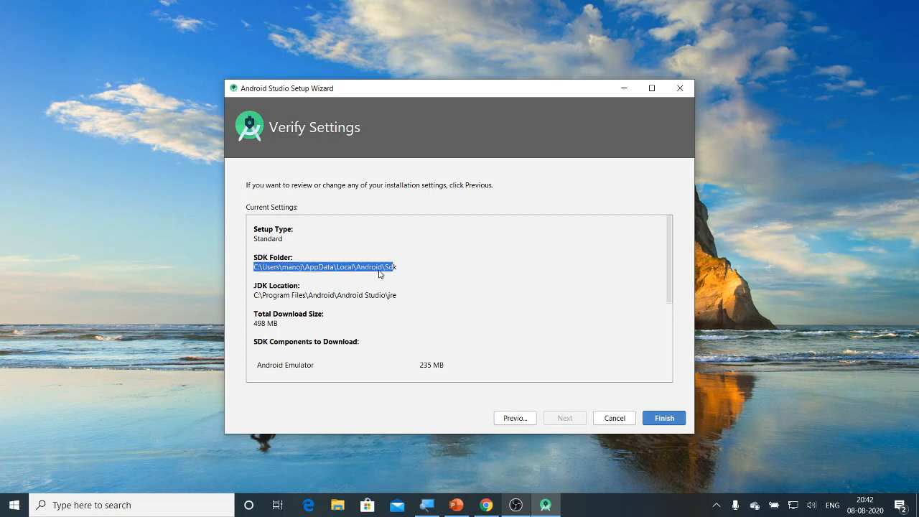
click(402, 273)
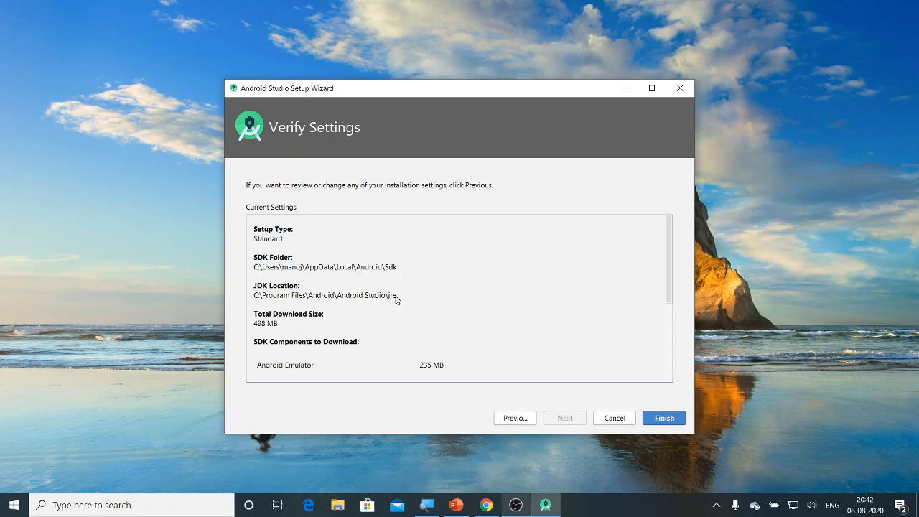
drag(395, 297, 254, 300)
scroll(361, 352, down, 3)
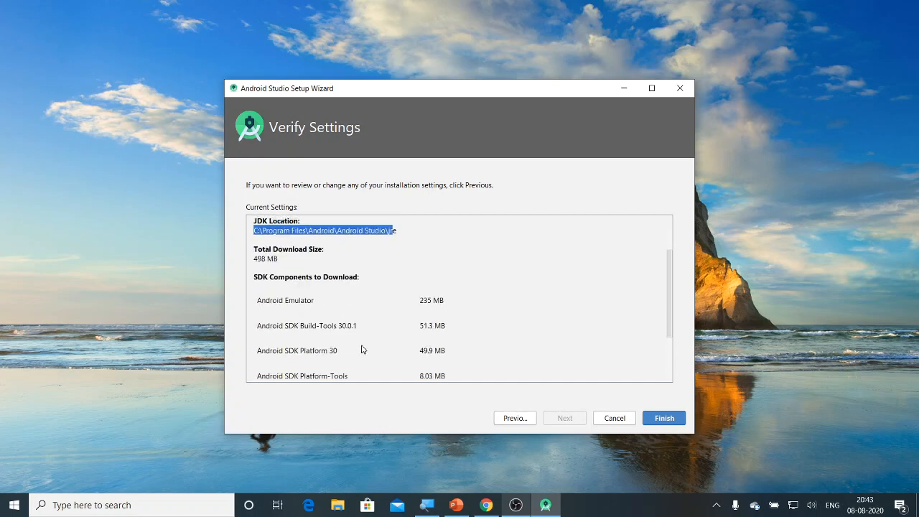
drag(334, 269, 252, 265)
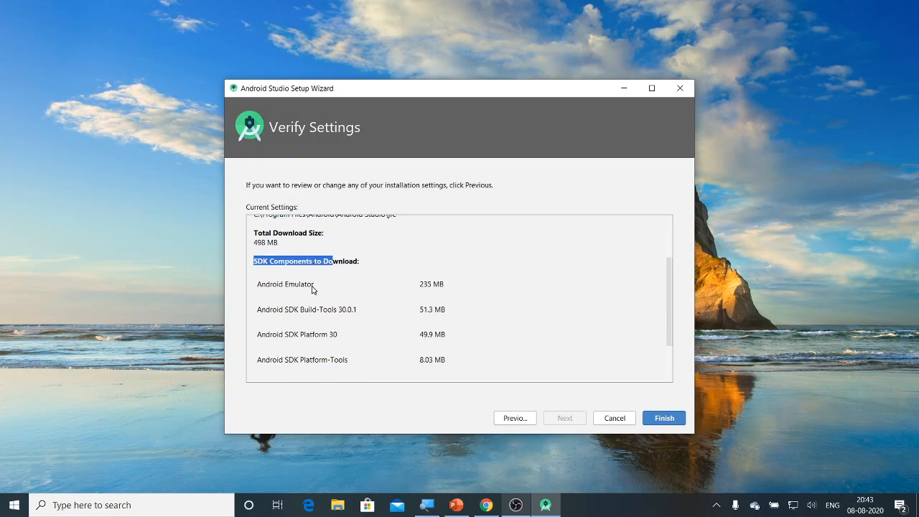
drag(306, 286, 255, 285)
click(287, 300)
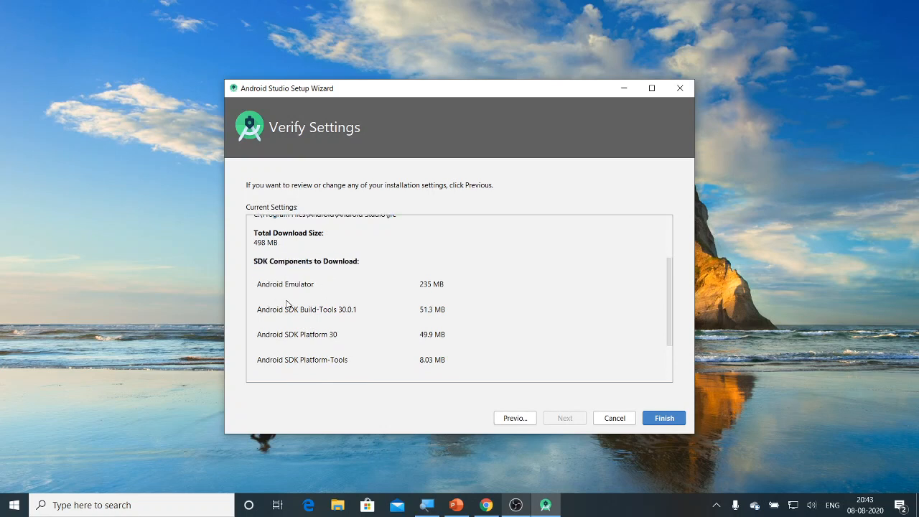
drag(317, 311, 255, 313)
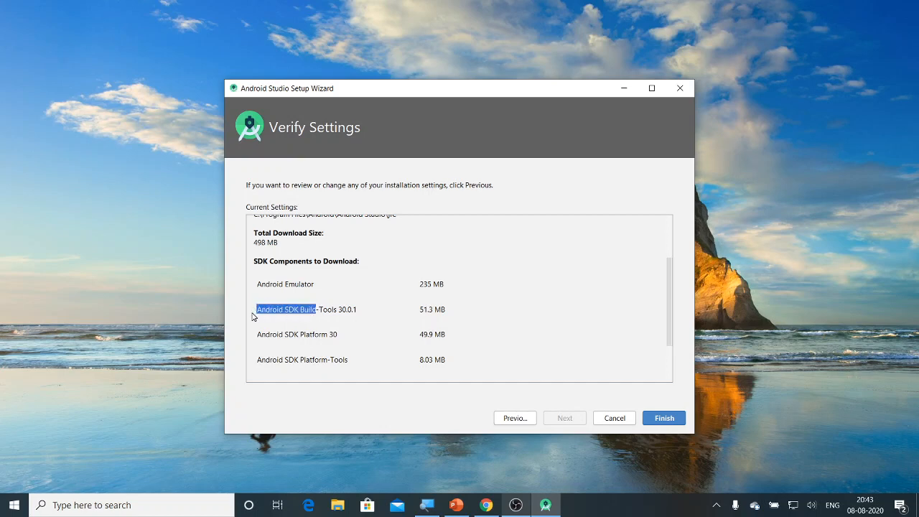
drag(441, 311, 420, 309)
click(462, 322)
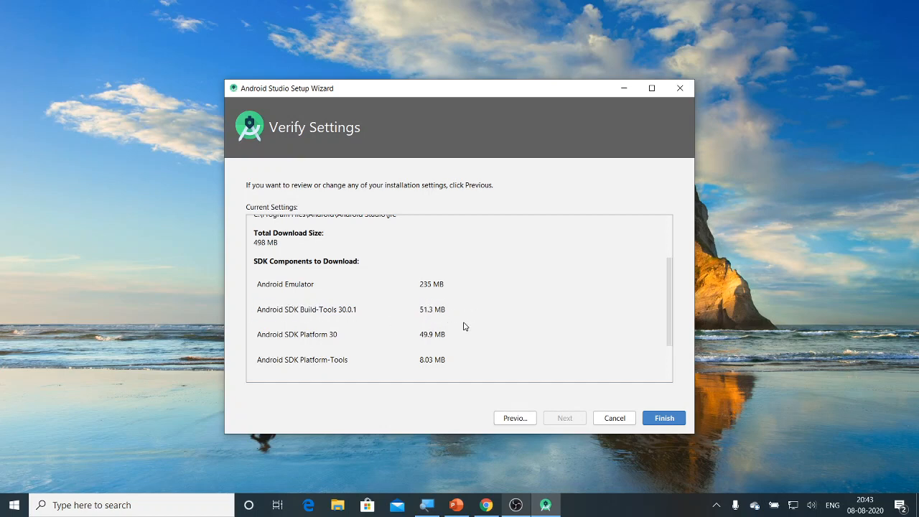
scroll(597, 346, up, 2)
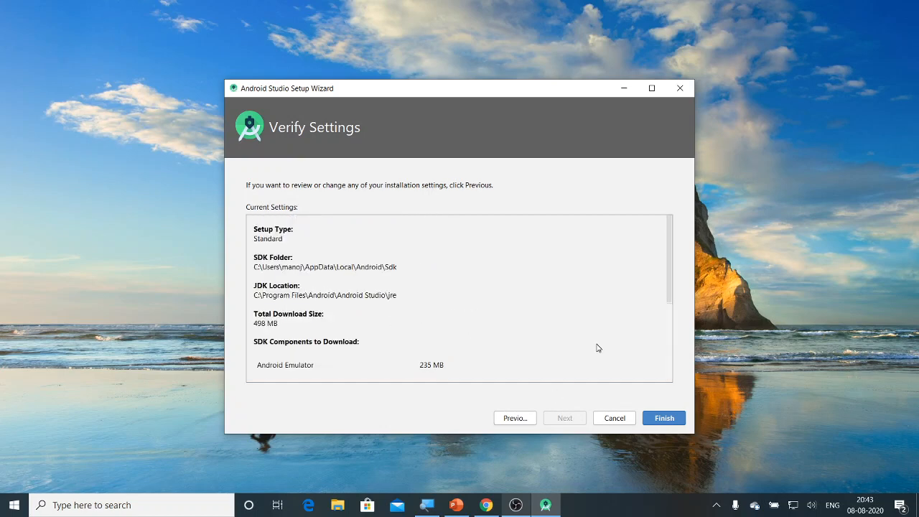
drag(396, 268, 243, 268)
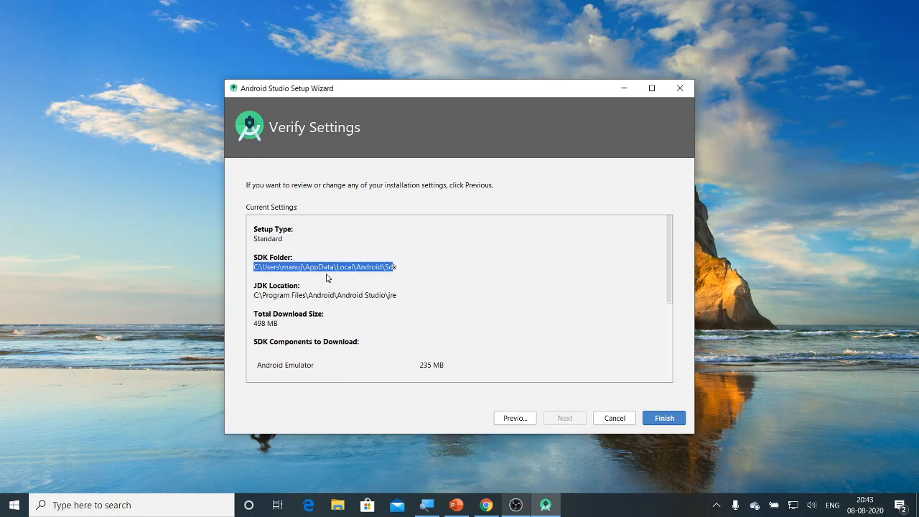
click(374, 284)
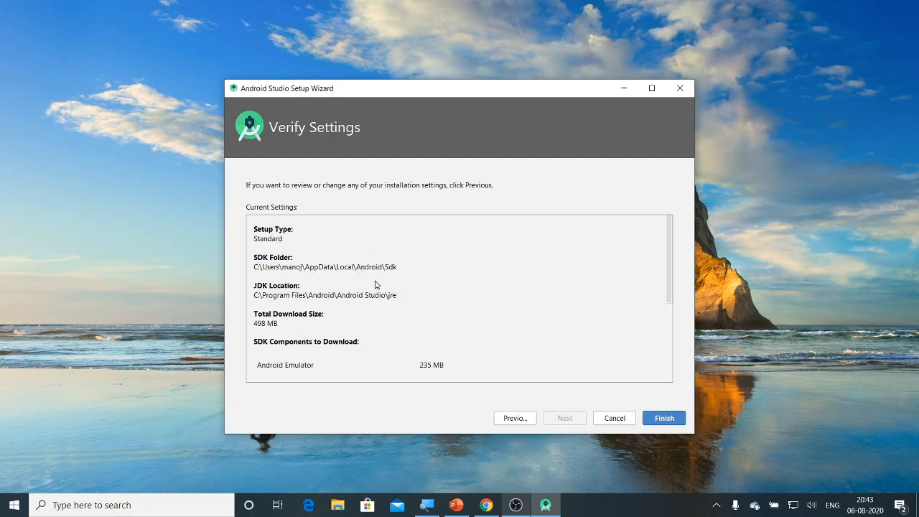
scroll(412, 319, down, 3)
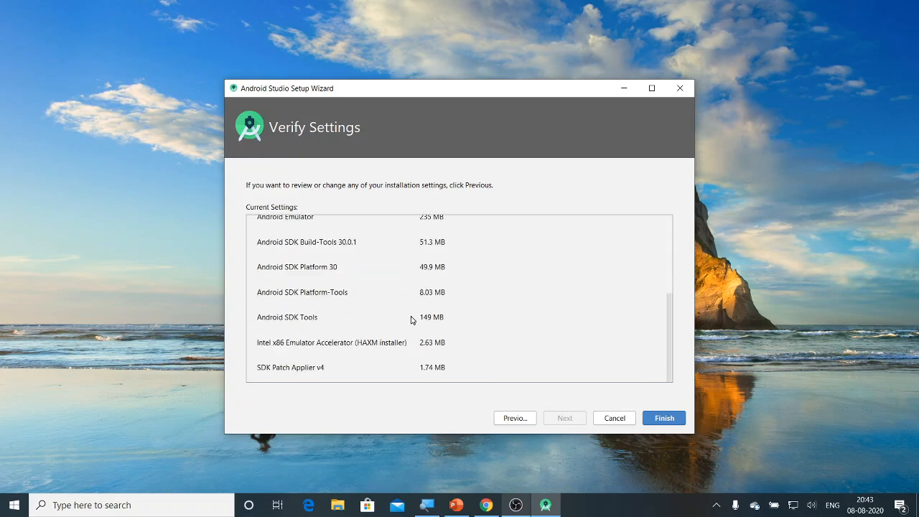
scroll(412, 320, up, 2)
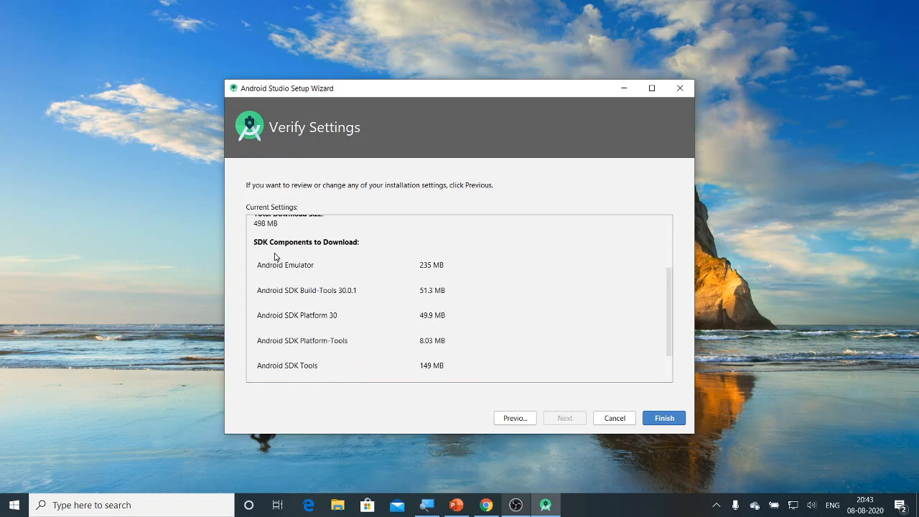
drag(267, 249, 455, 369)
click(579, 322)
- Accept Verify Settings and let SDK Platform 30 and Build-Tools 30.0.1 download and install
click(654, 418)
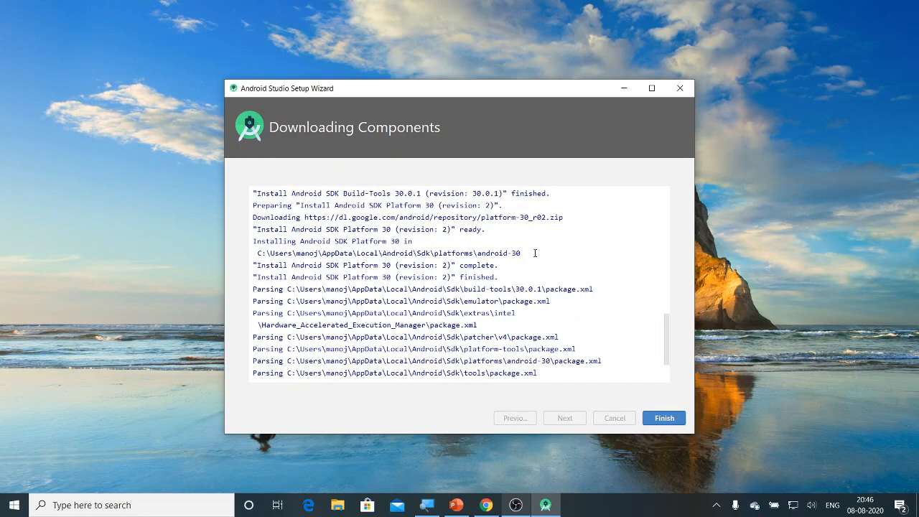
drag(285, 193, 585, 383)
- Finish the setup wizard and open the SDK Manager from the welcome screen's Configure menu
click(618, 365)
click(669, 421)
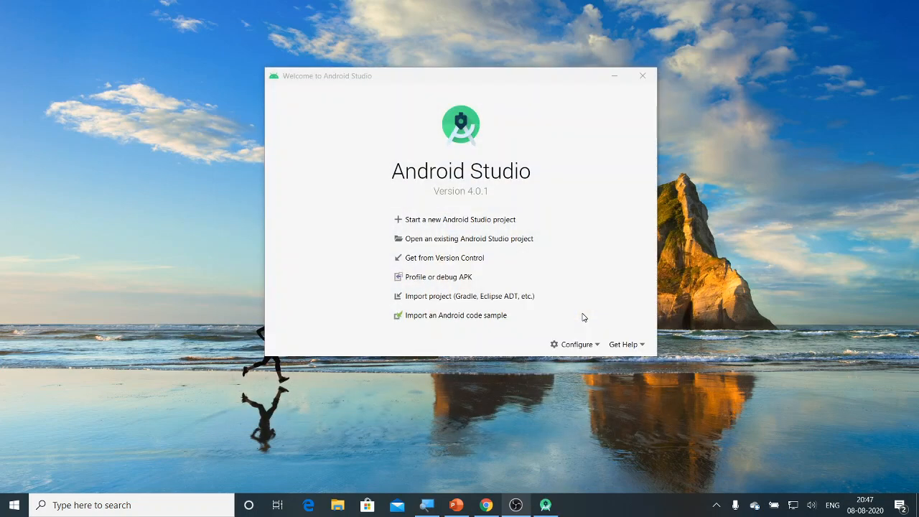
drag(461, 80, 430, 65)
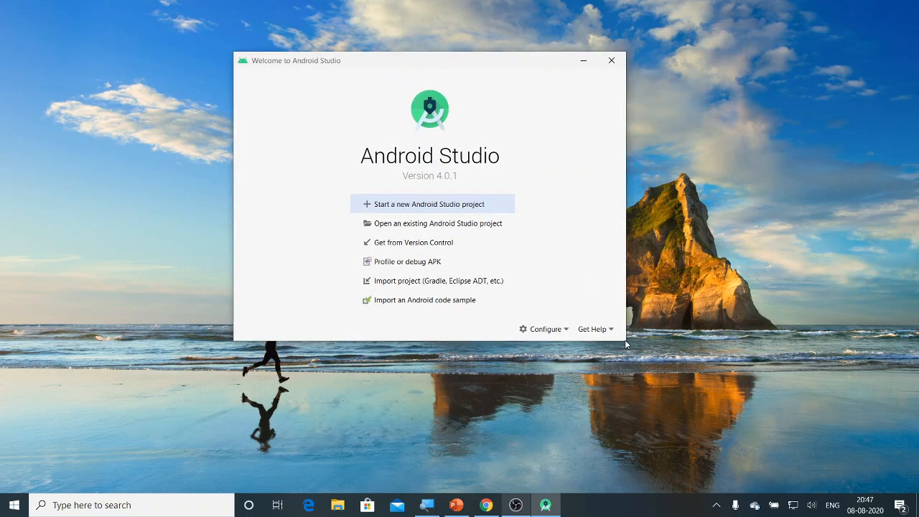
click(565, 332)
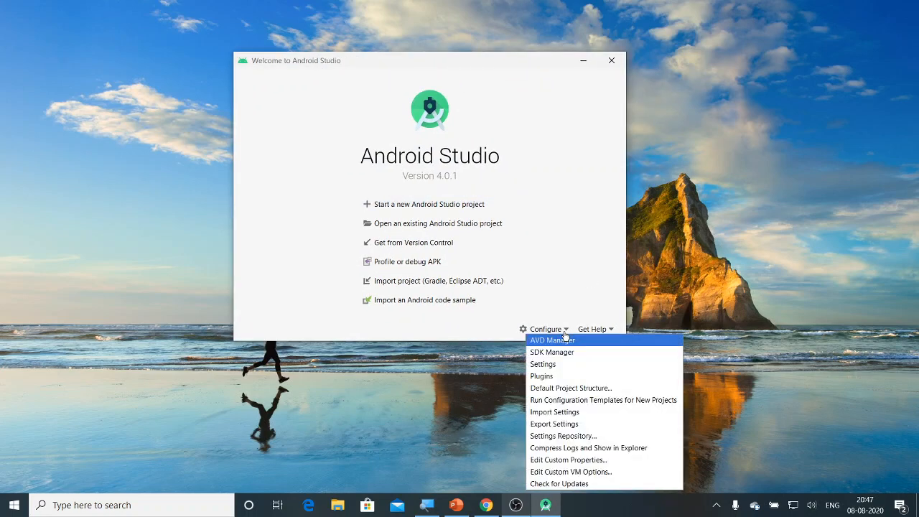
click(560, 277)
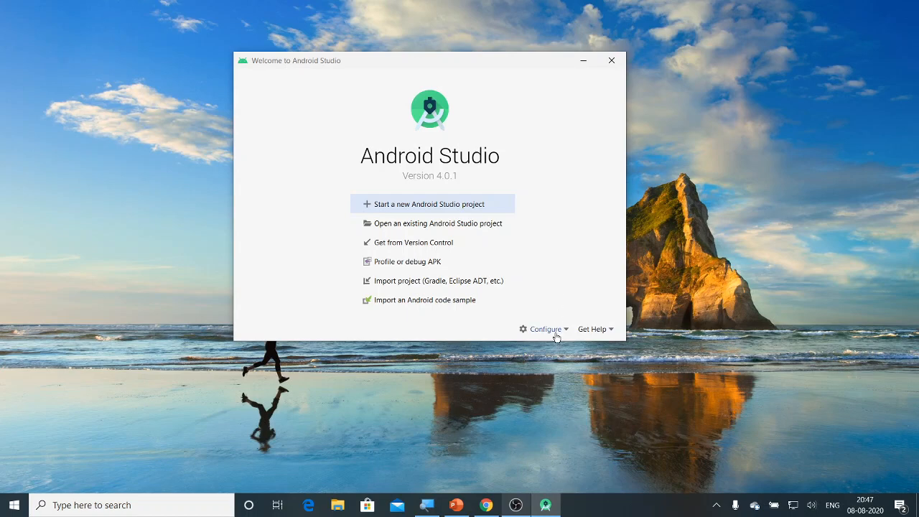
click(556, 335)
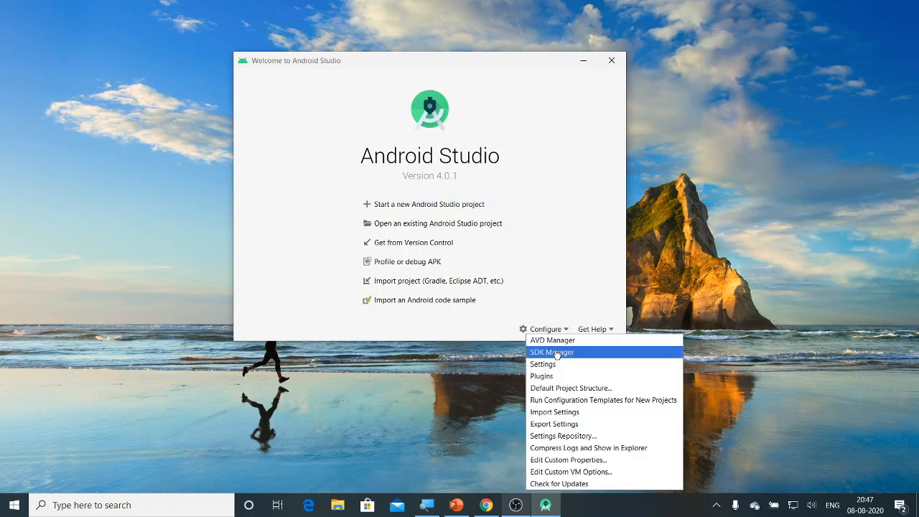
click(557, 353)
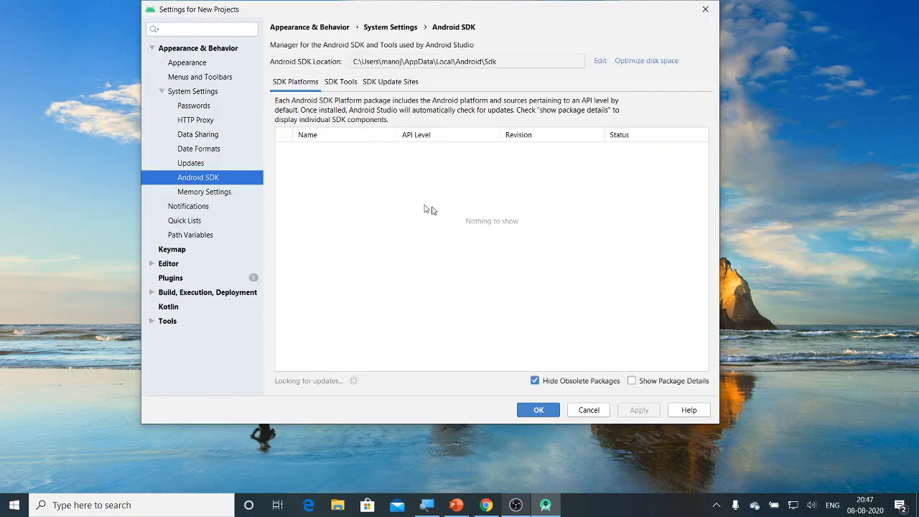
- Review the SDK Platforms, SDK Tools and SDK Update Sites tabs and the SDK location path
scroll(488, 264, down, 3)
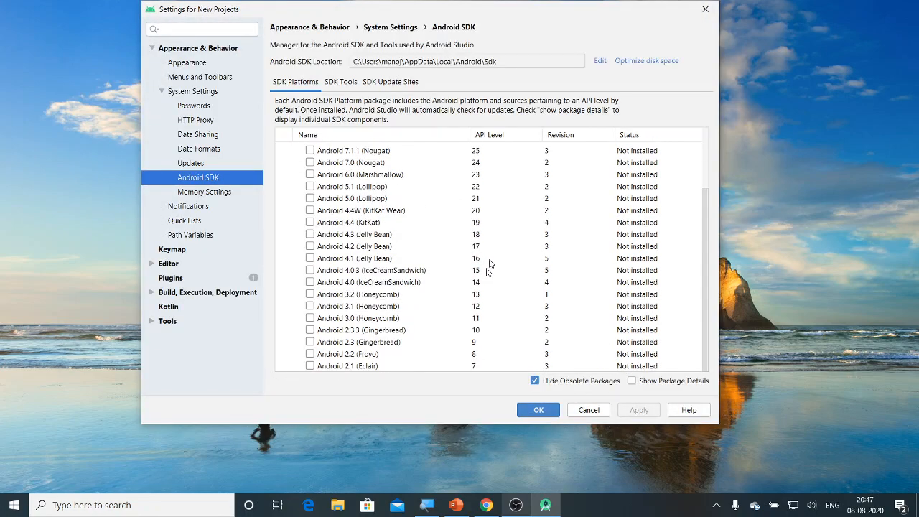
scroll(489, 264, up, 3)
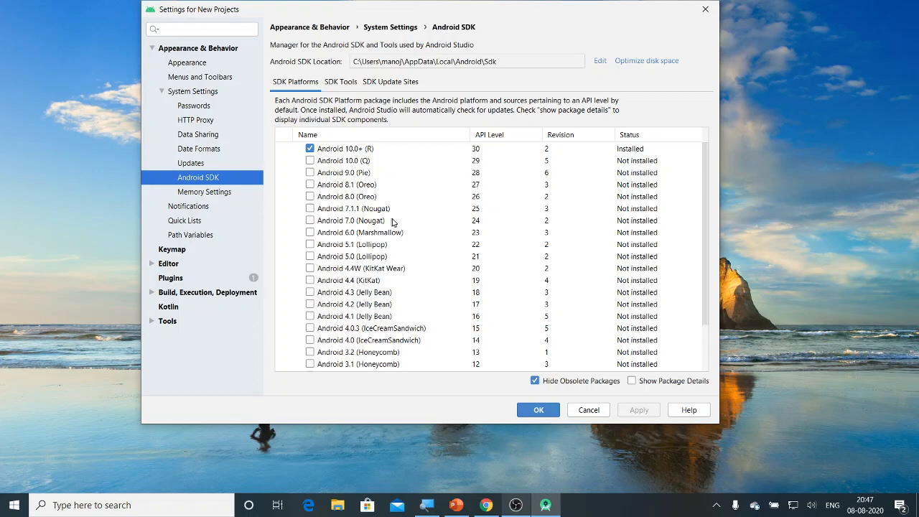
click(341, 81)
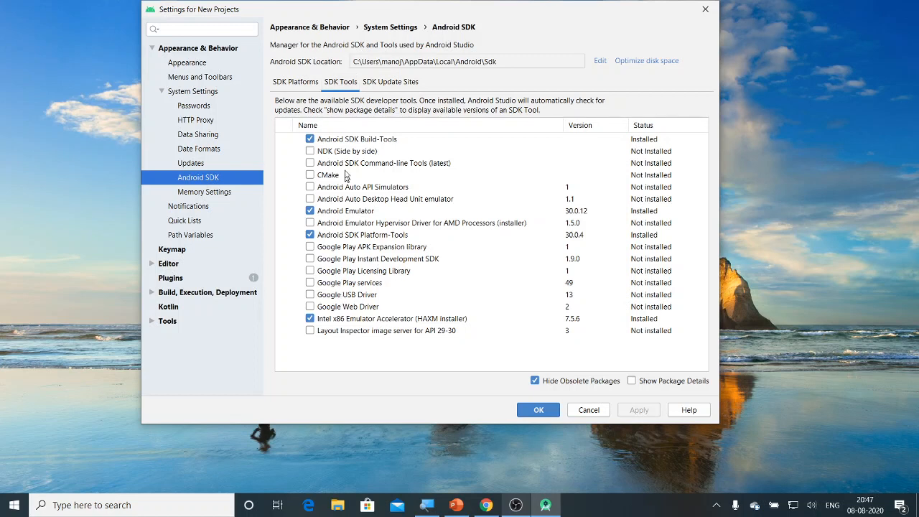
click(374, 83)
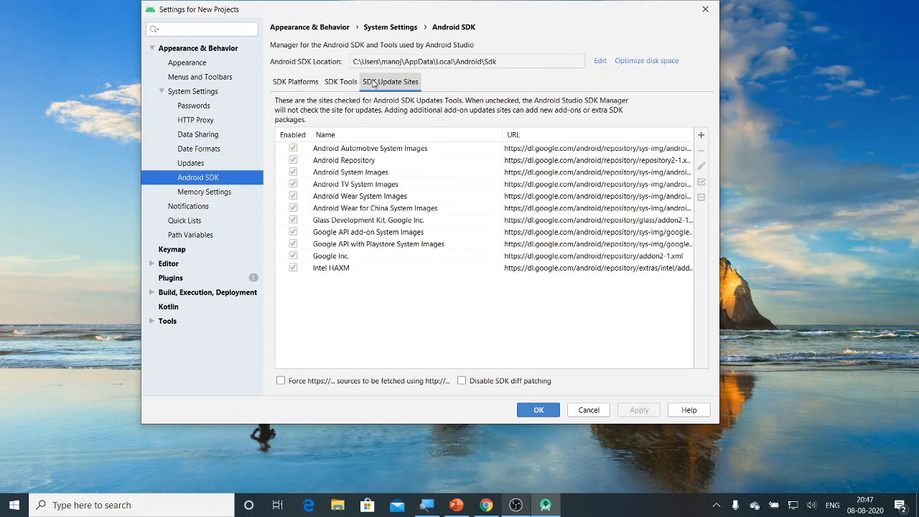
click(291, 85)
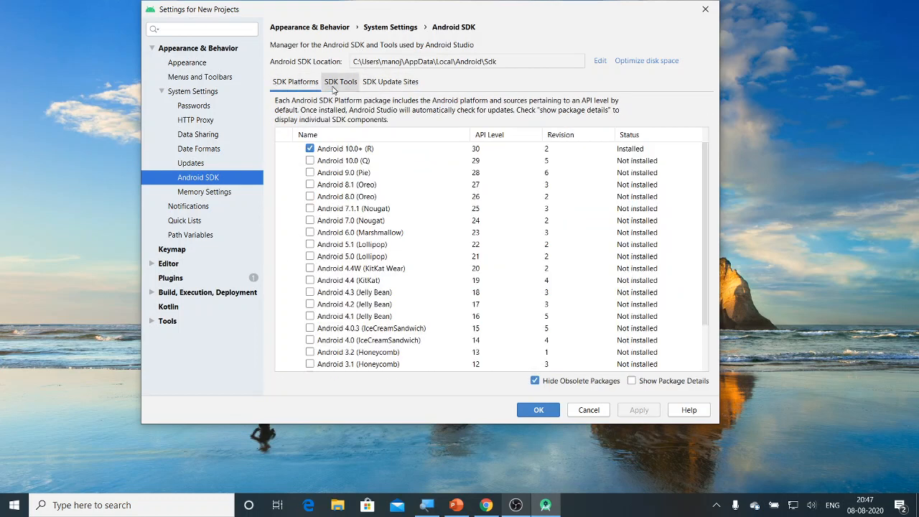
click(377, 86)
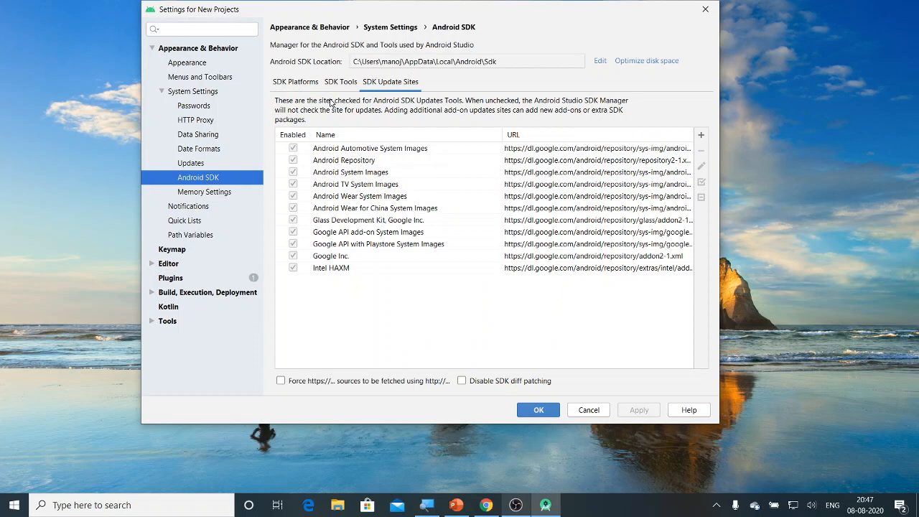
click(508, 65)
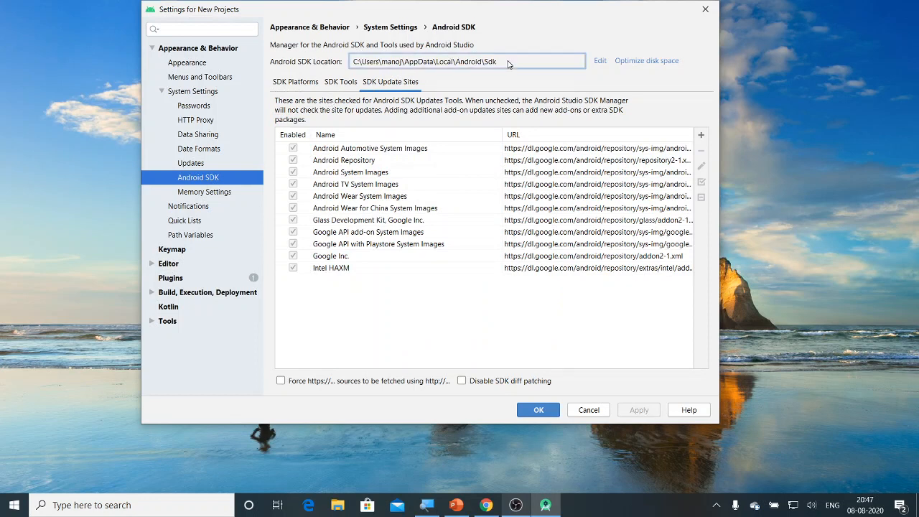
drag(500, 63, 352, 66)
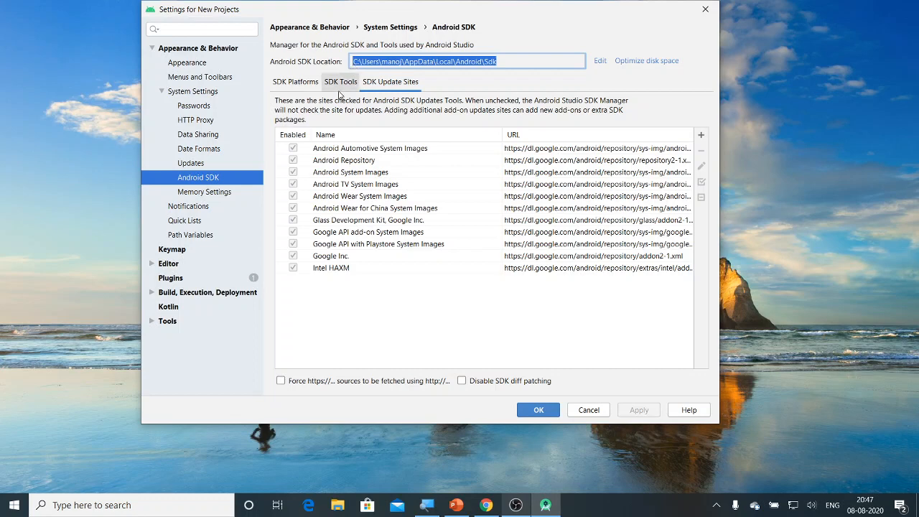
click(294, 84)
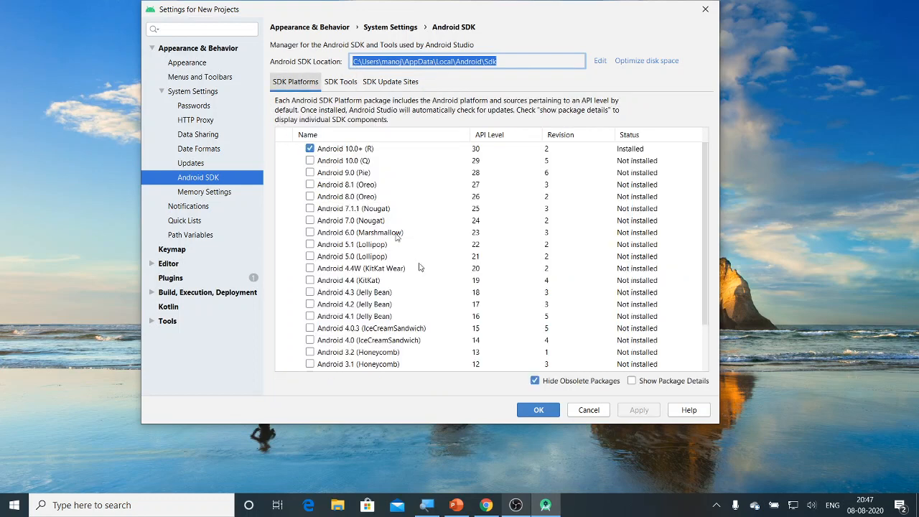
- Close SDK settings, open the empty Virtual Device Manager from Configure, then close it
click(589, 410)
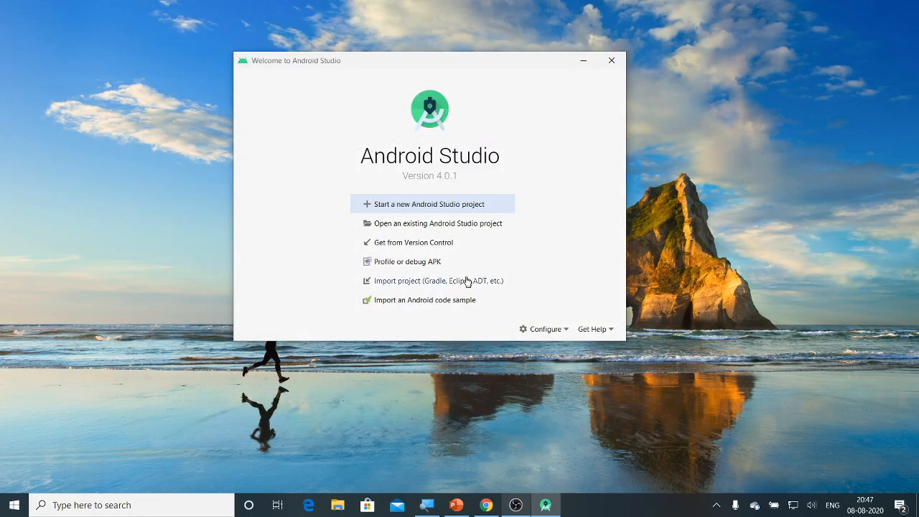
click(544, 333)
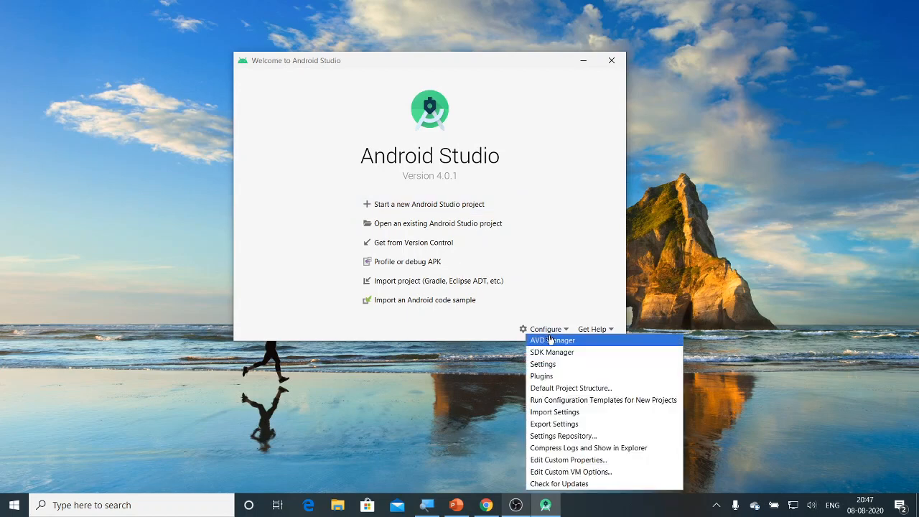
click(552, 340)
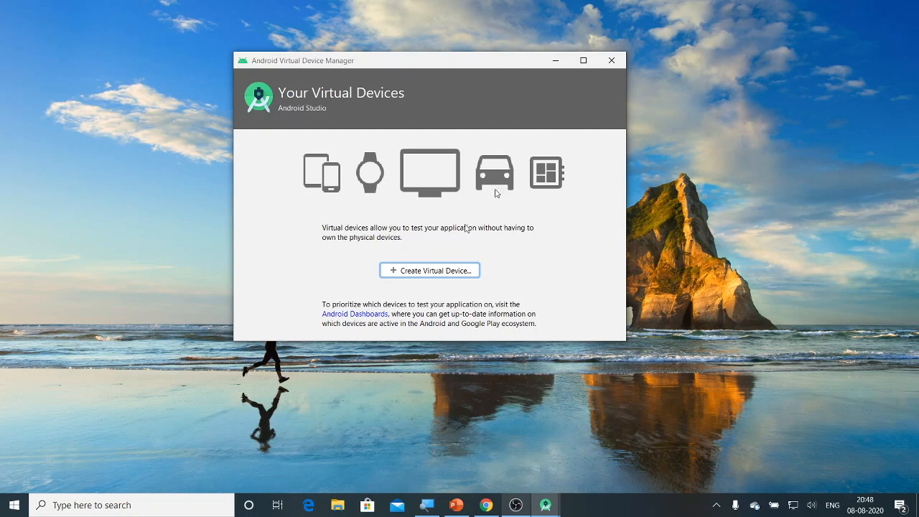
click(610, 64)
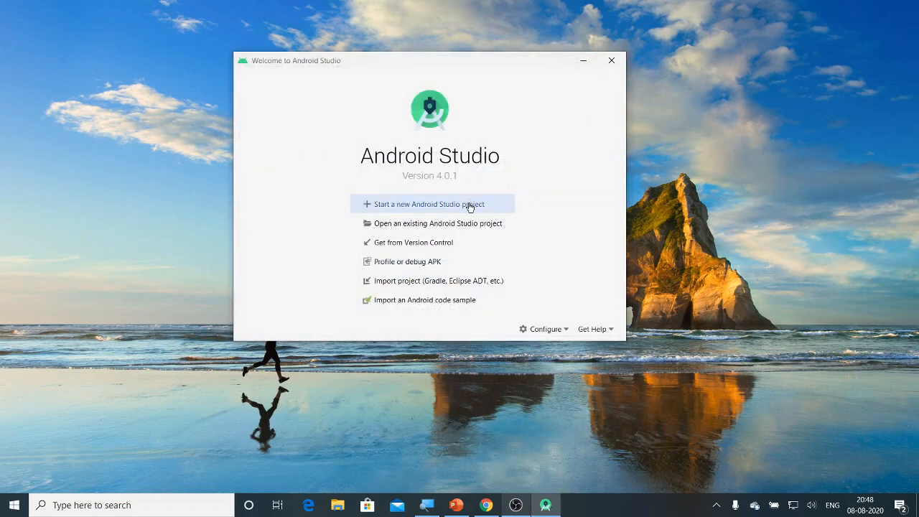
- Start a new project from the Phone and Tablet Empty Activity template and continue
click(408, 208)
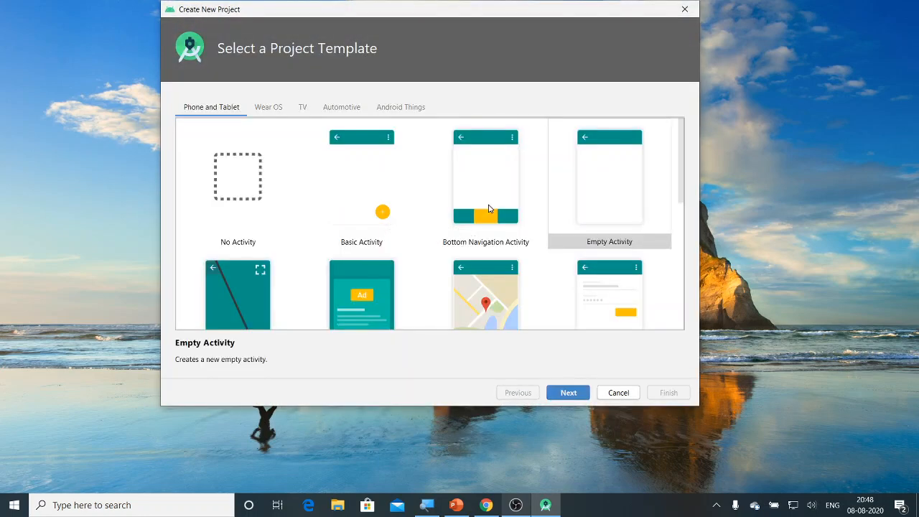
click(625, 177)
scroll(610, 267, down, 1)
scroll(610, 267, down, 3)
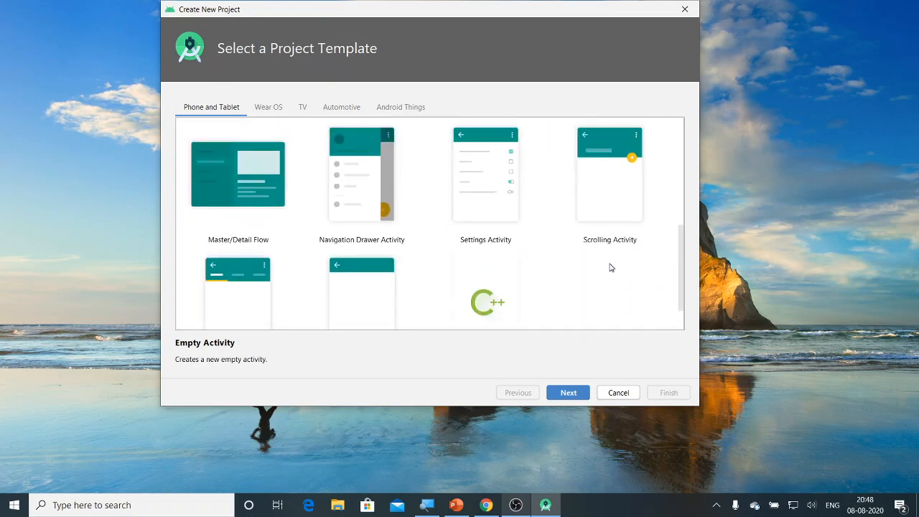
scroll(610, 265, up, 5)
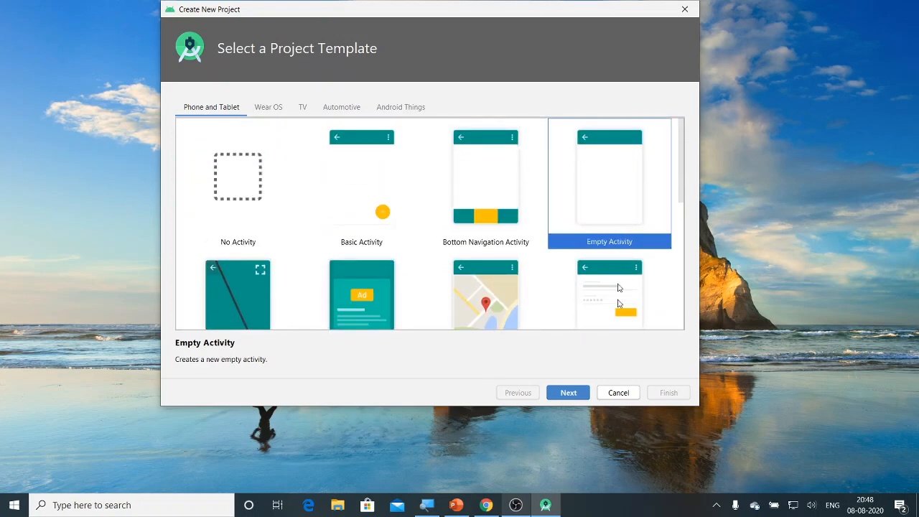
click(571, 393)
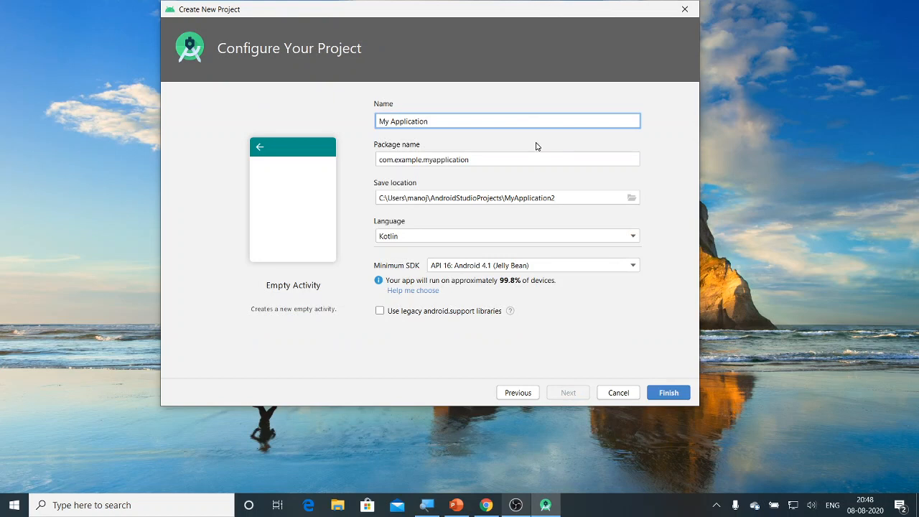
- Check the name, package and save location fields, then set the project language to Java
drag(430, 122, 363, 126)
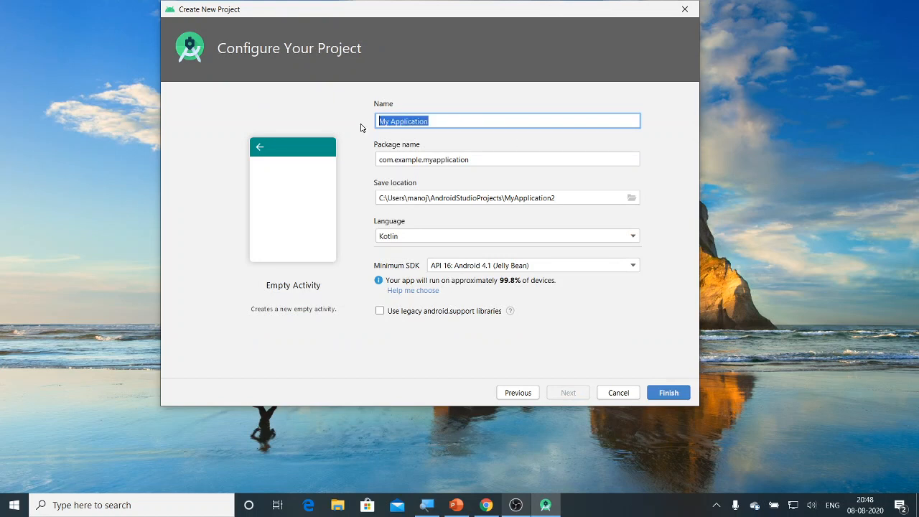
drag(471, 159, 374, 160)
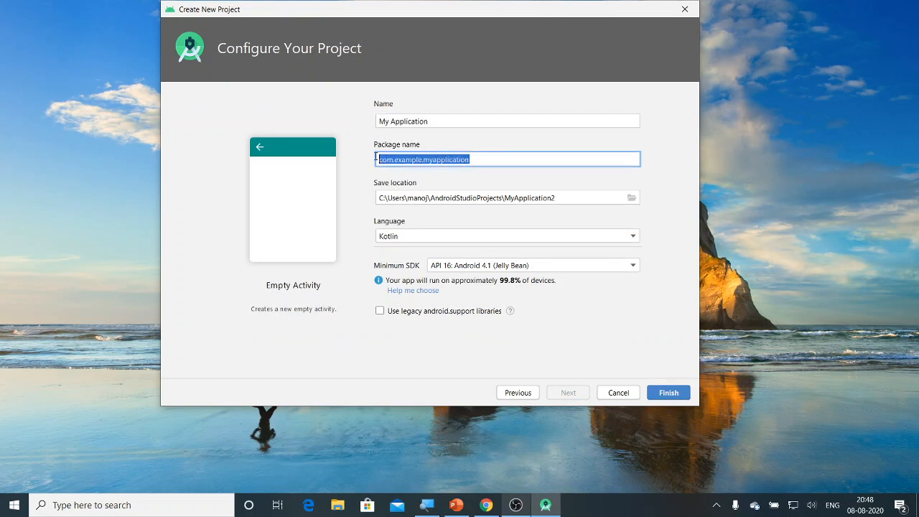
drag(563, 195, 371, 203)
click(404, 240)
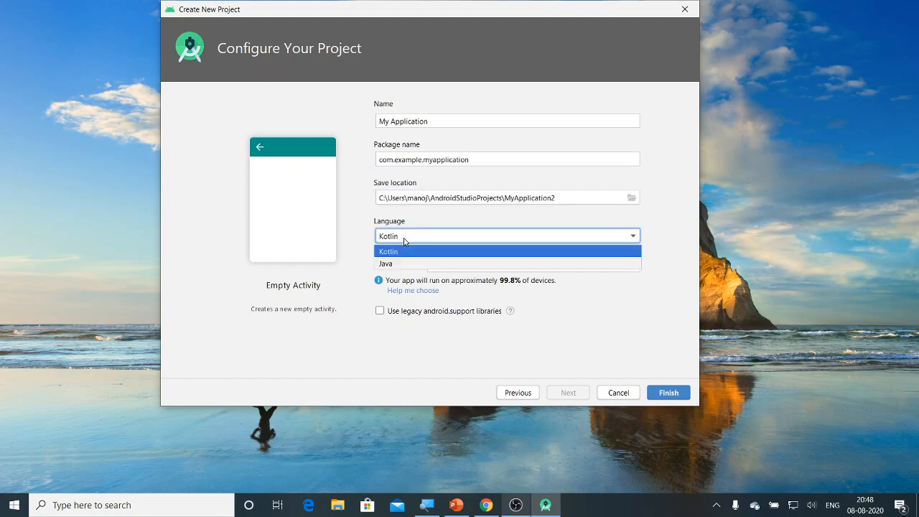
click(404, 242)
click(404, 241)
click(405, 262)
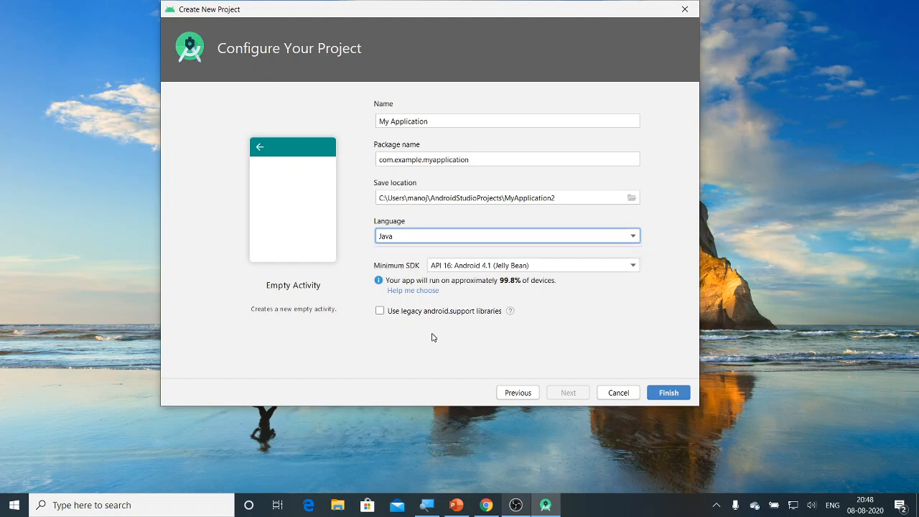
- Try several minimum SDK levels and settle on API 19: Android 4.4 (KitKat)
click(465, 269)
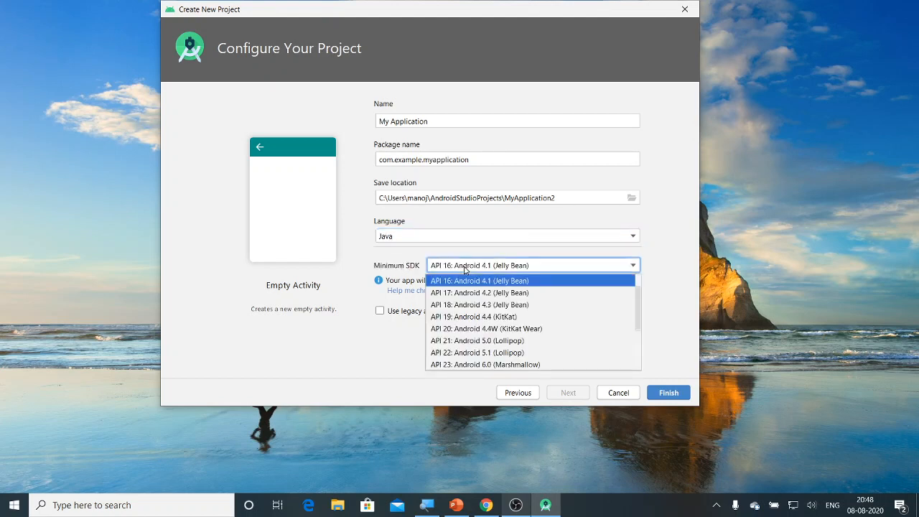
click(464, 269)
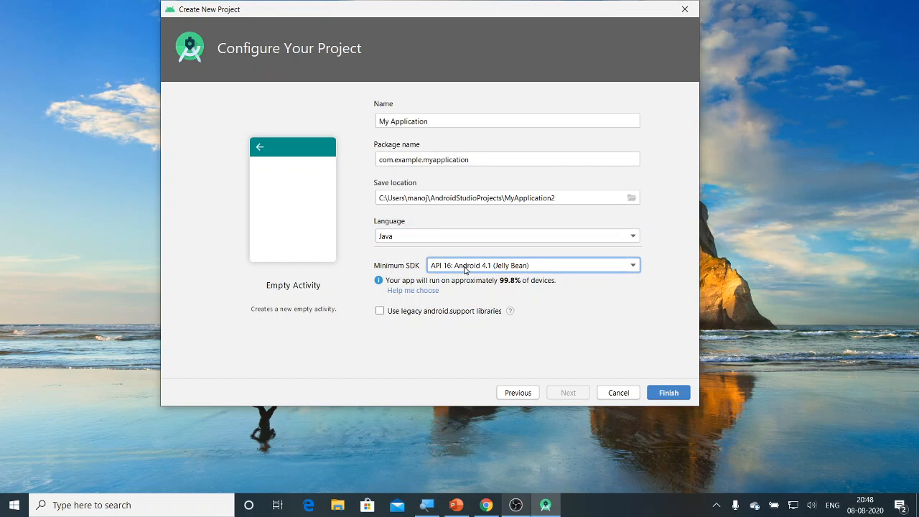
click(464, 269)
click(465, 270)
click(499, 268)
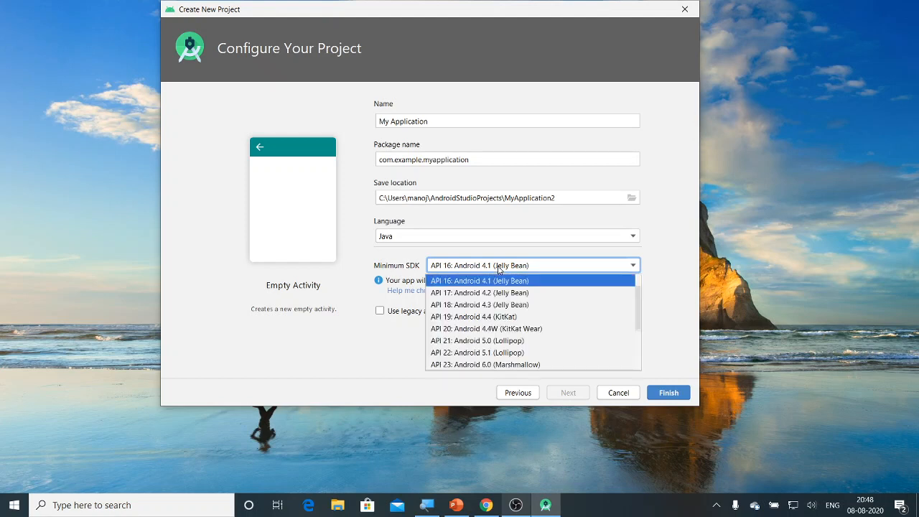
click(494, 291)
click(497, 266)
click(495, 341)
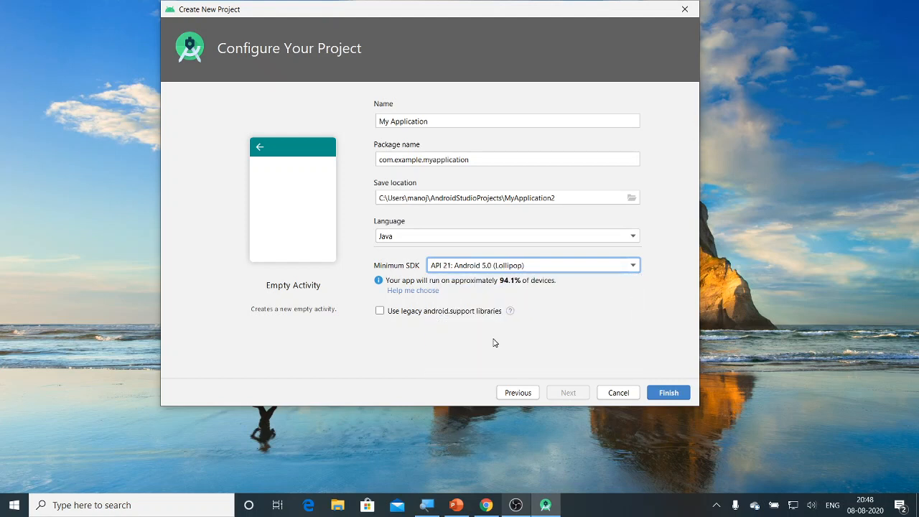
click(511, 267)
scroll(514, 359, down, 3)
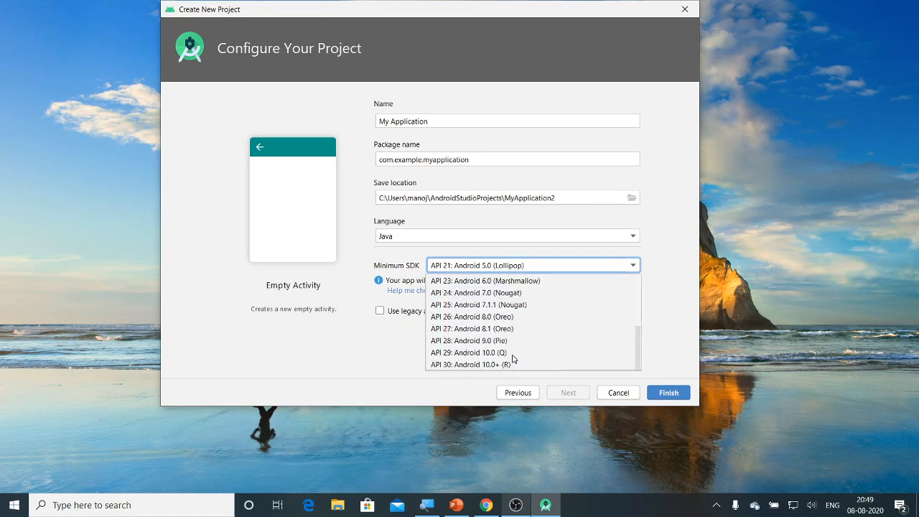
click(513, 365)
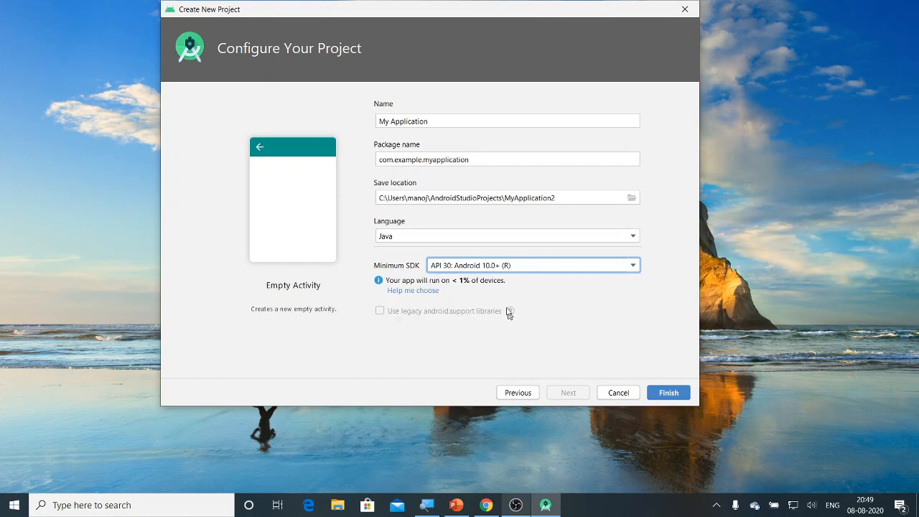
click(494, 267)
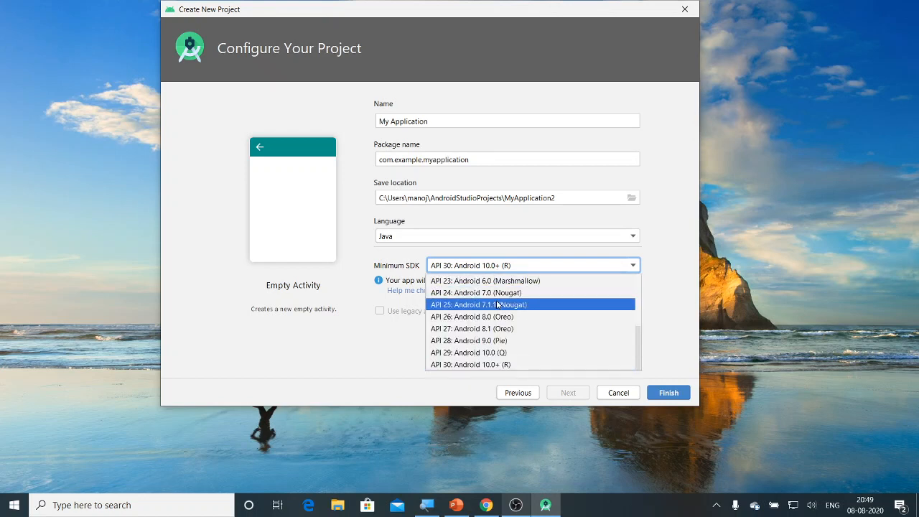
scroll(498, 306, up, 3)
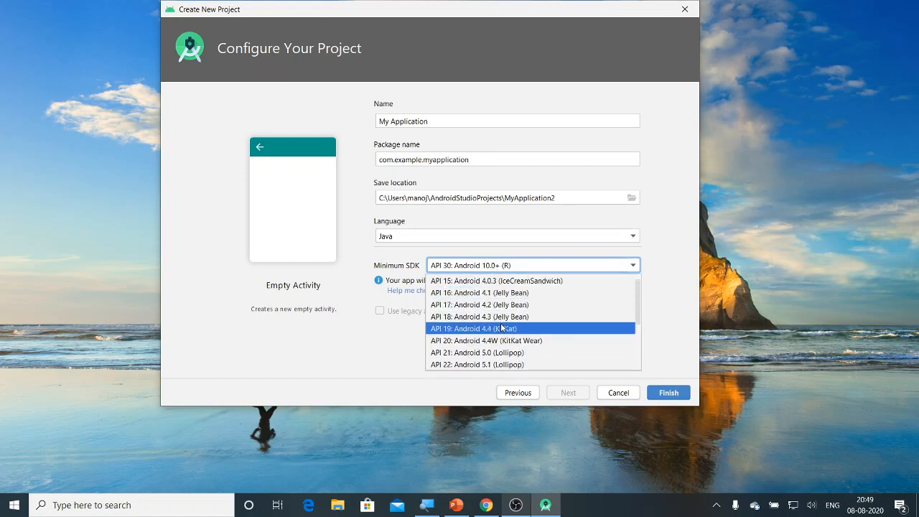
click(501, 328)
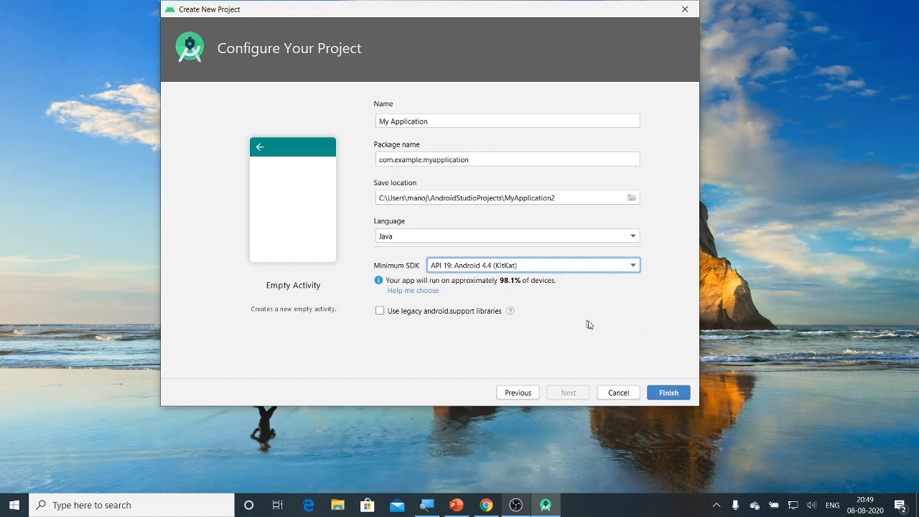
click(657, 394)
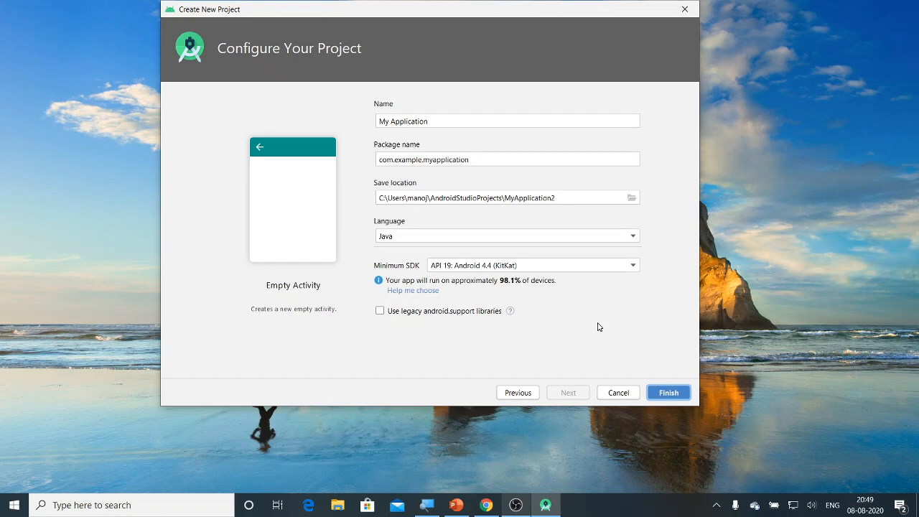
- Create the MyApplication2 project and maximize the Android Studio window once it loads
click(667, 393)
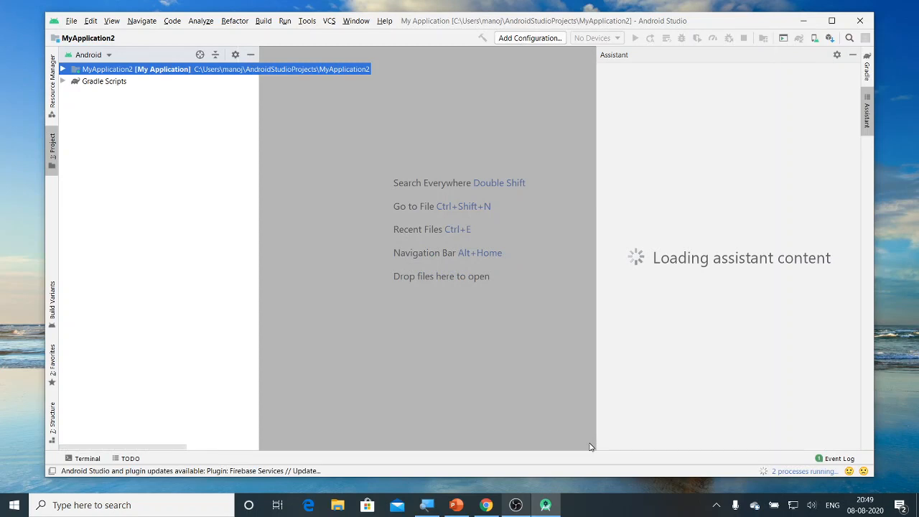
click(831, 20)
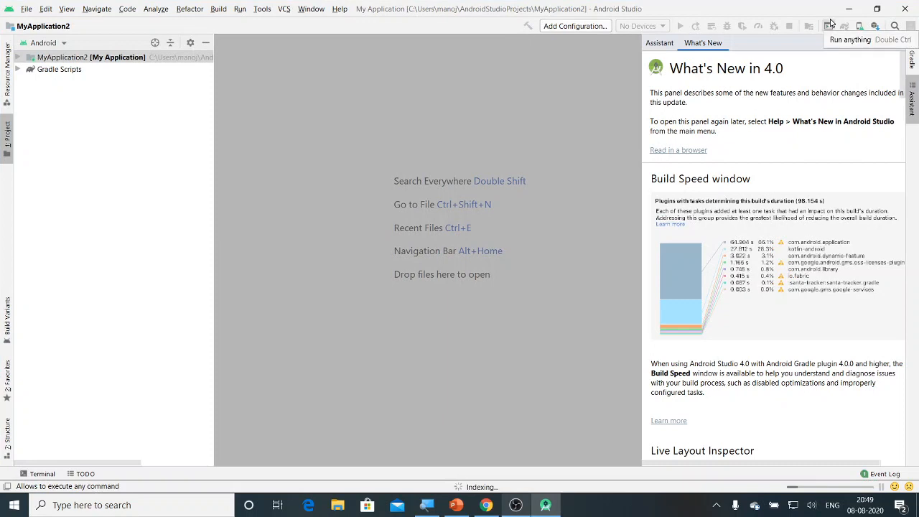